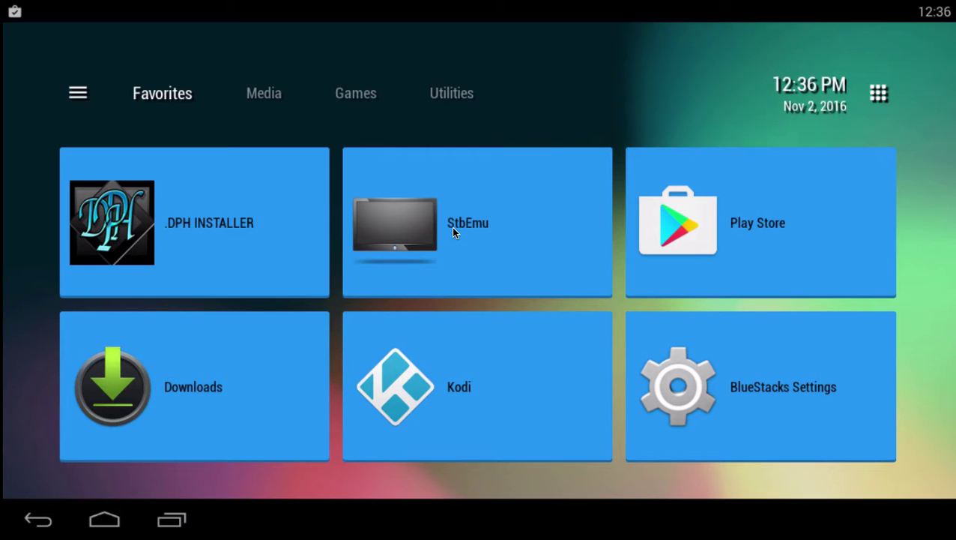
# Step: Launch StbEmu and open the existing STB profile's settings from the app's profile list
pyautogui.click(454, 228)
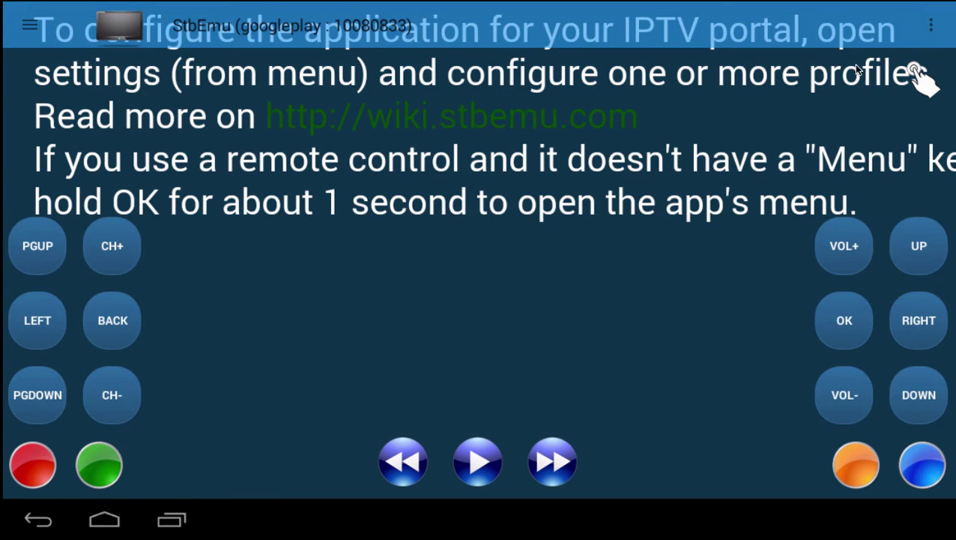
pyautogui.click(931, 28)
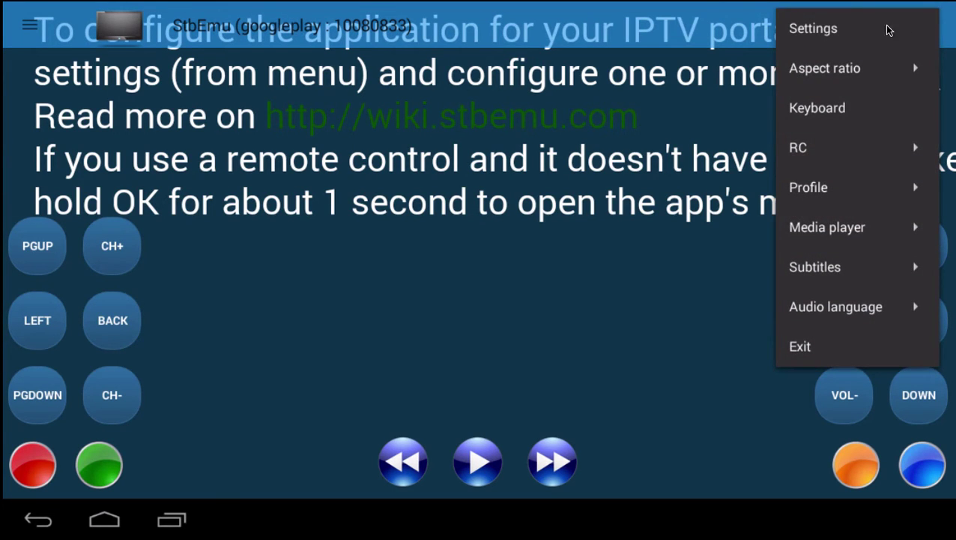
pyautogui.click(837, 33)
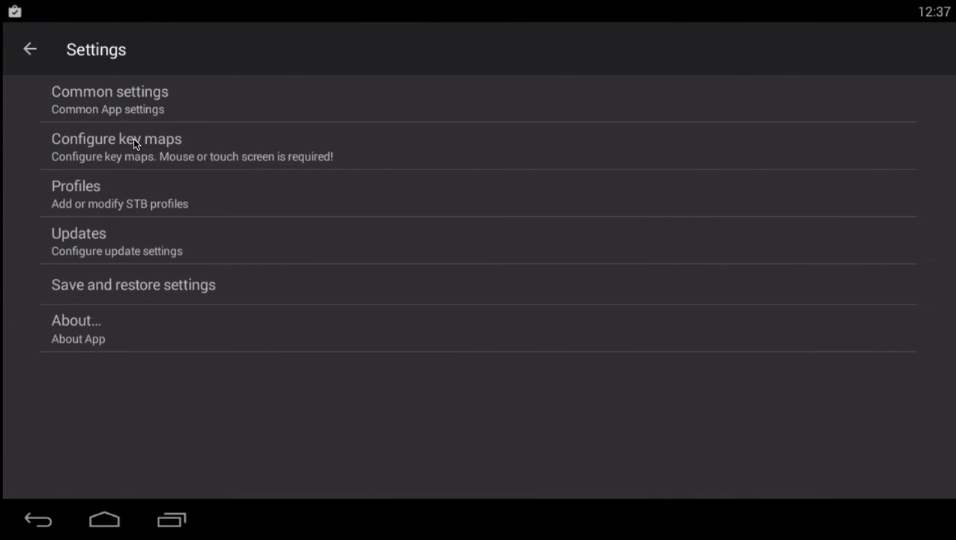
pyautogui.click(125, 199)
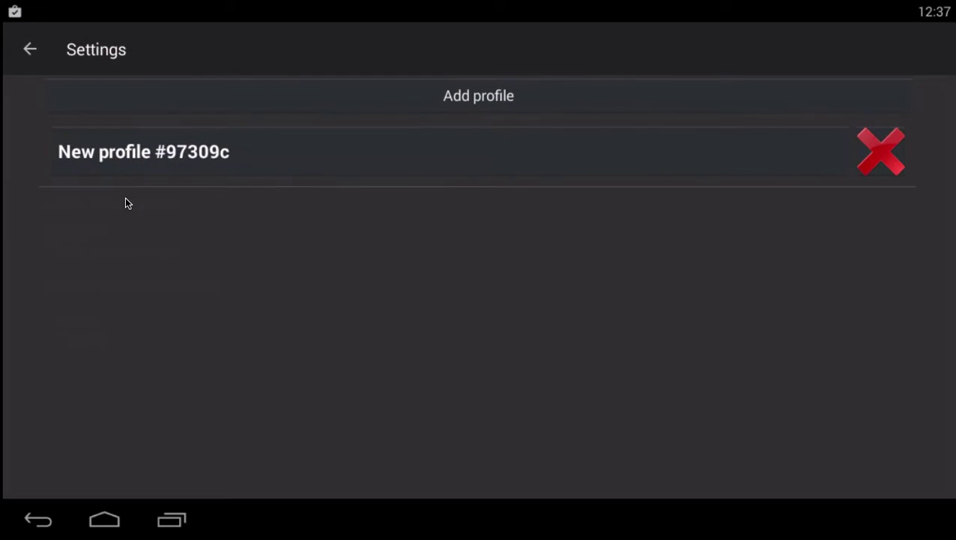
pyautogui.click(171, 153)
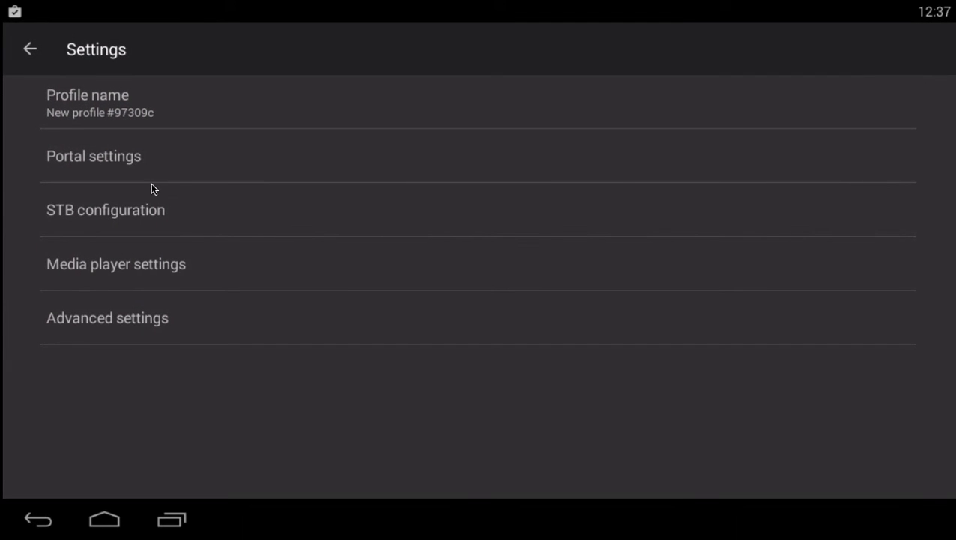
# Step: Check the MAC address in the profile's STB configuration, accept it as is and return to the profile's settings
pyautogui.click(116, 210)
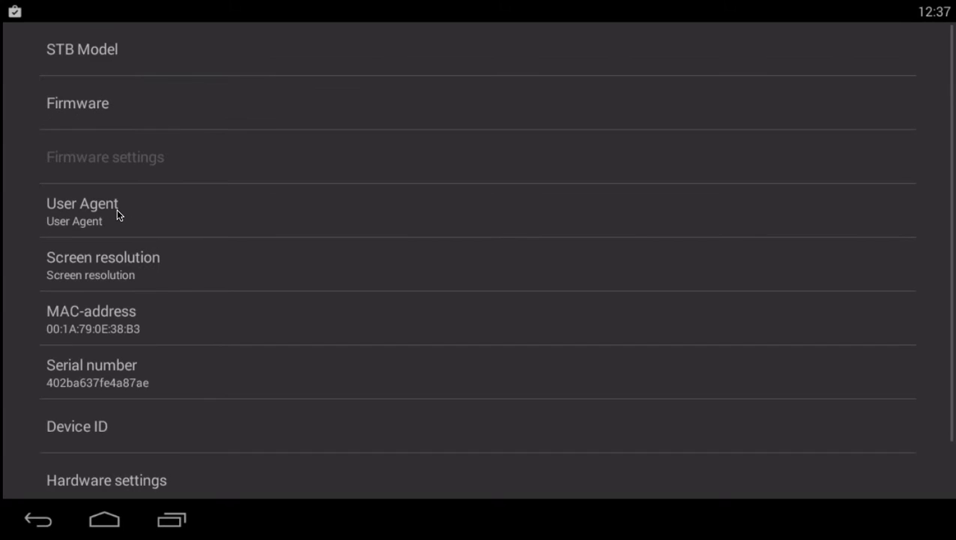
pyautogui.scroll(-1, 120, 216)
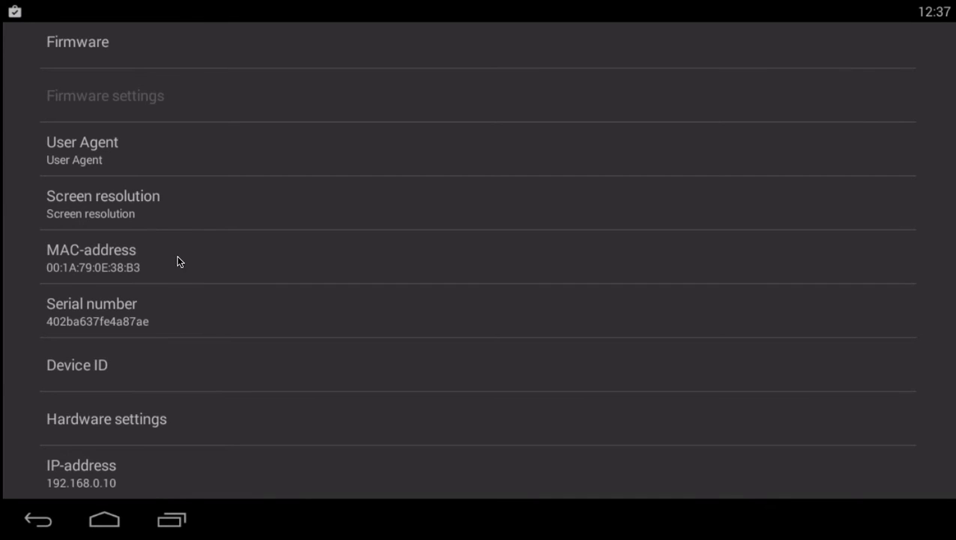
pyautogui.click(133, 267)
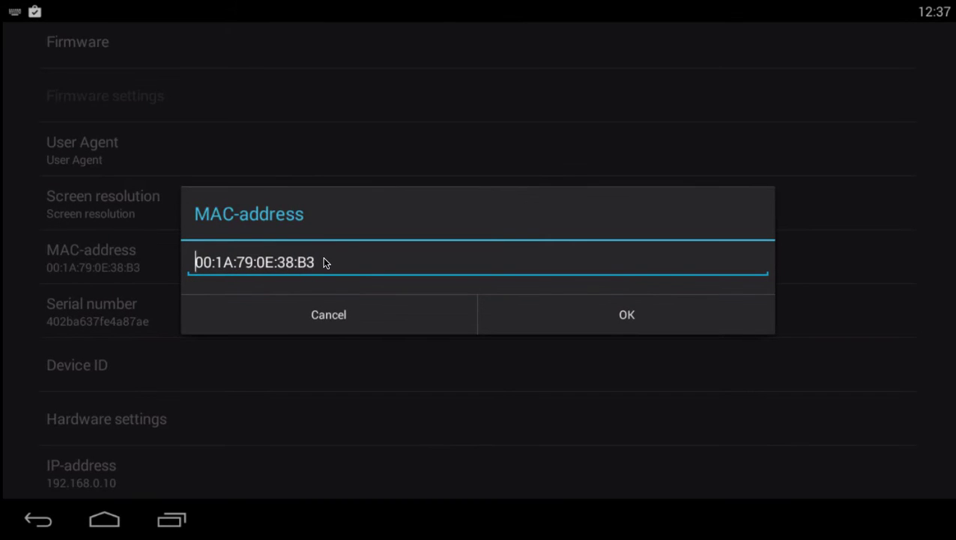
pyautogui.click(636, 323)
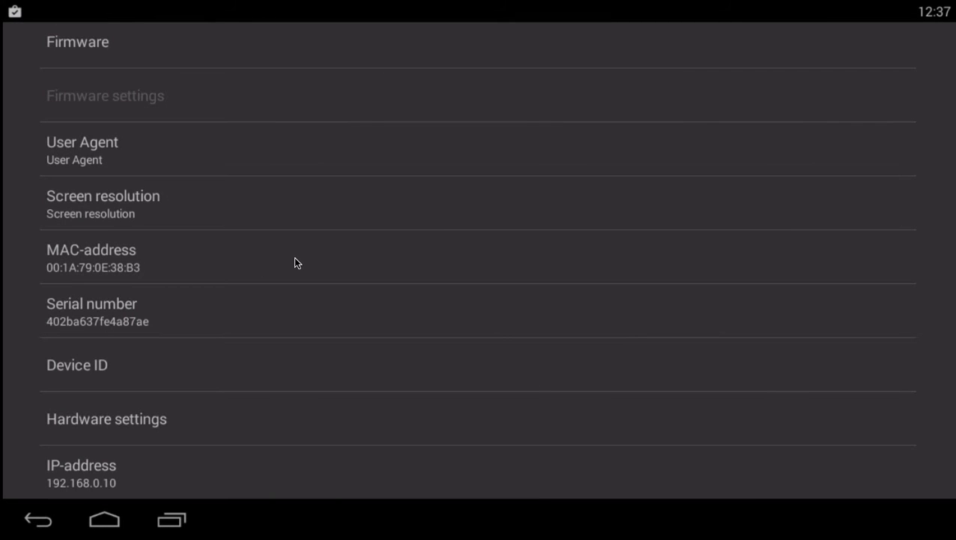
pyautogui.press('Escape')
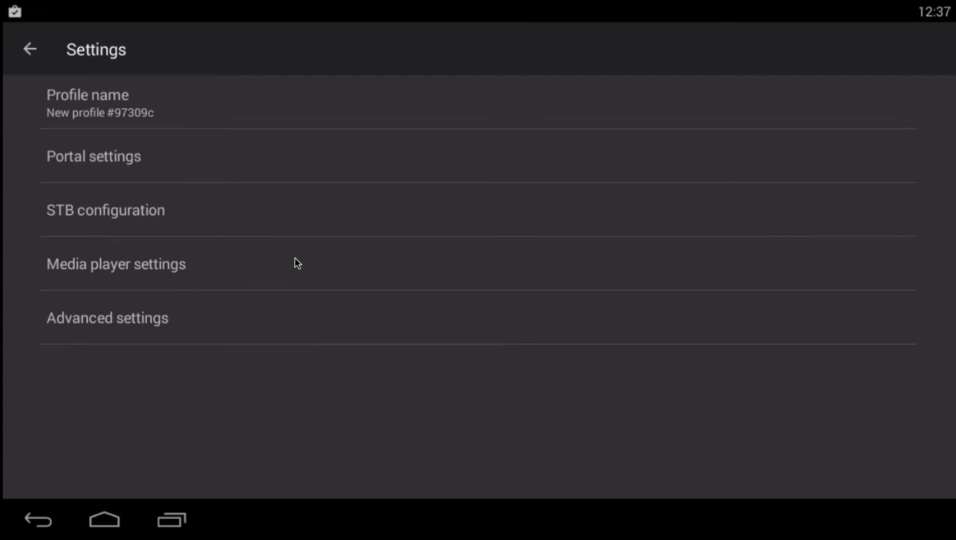
# Step: Rename the profile as express
pyautogui.click(87, 100)
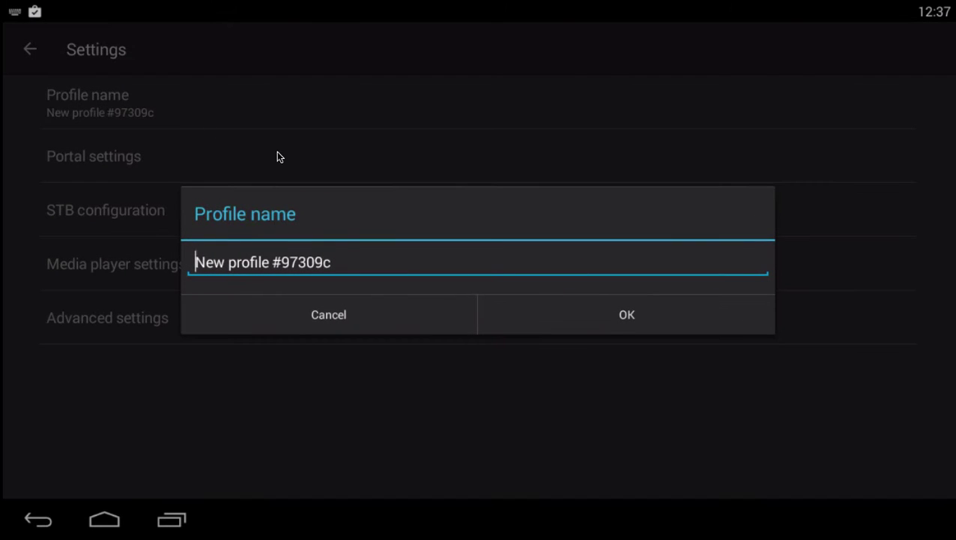
pyautogui.click(346, 261)
pyautogui.press('BackSpace')
pyautogui.press('BackSpace')
pyautogui.press('BackSpace')
pyautogui.press('BackSpace')
pyautogui.press('BackSpace')
pyautogui.press('BackSpace')
pyautogui.press('BackSpace')
pyautogui.press('BackSpace')
pyautogui.press('BackSpace')
pyautogui.press('BackSpace')
pyautogui.press('BackSpace')
pyautogui.press('BackSpace')
pyautogui.press('BackSpace')
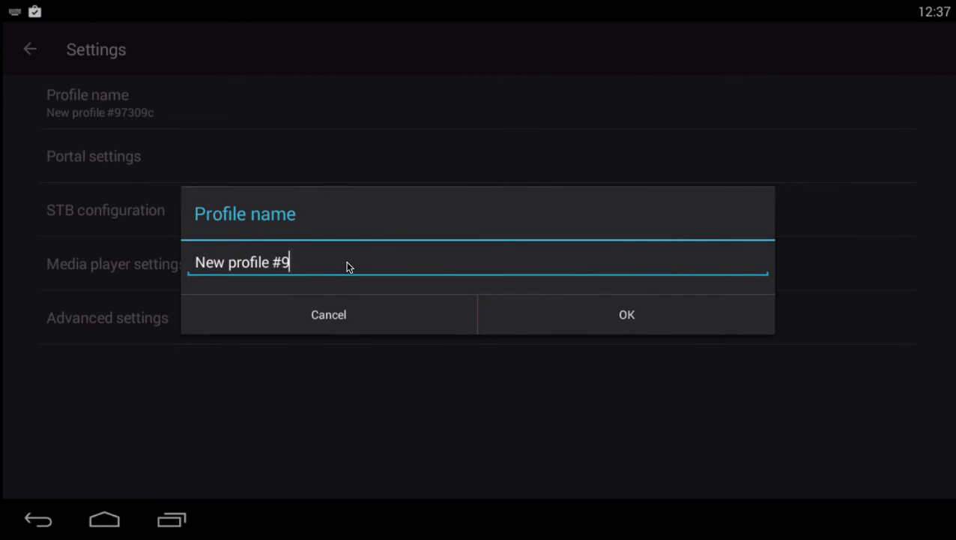
pyautogui.press('BackSpace')
pyautogui.press('BackSpace')
pyautogui.press('BackSpace')
pyautogui.press('BackSpace')
pyautogui.press('BackSpace')
pyautogui.press('BackSpace')
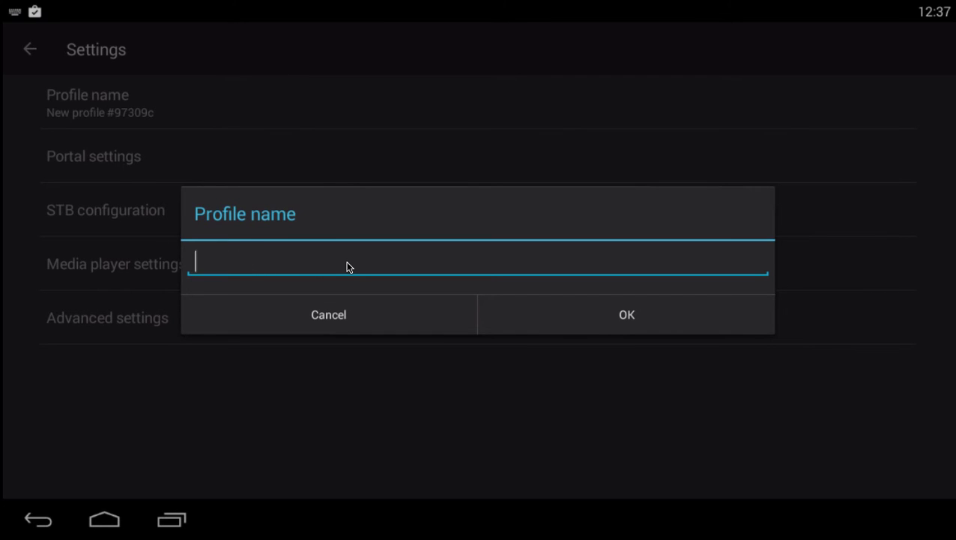
pyautogui.write('express')
pyautogui.click(665, 323)
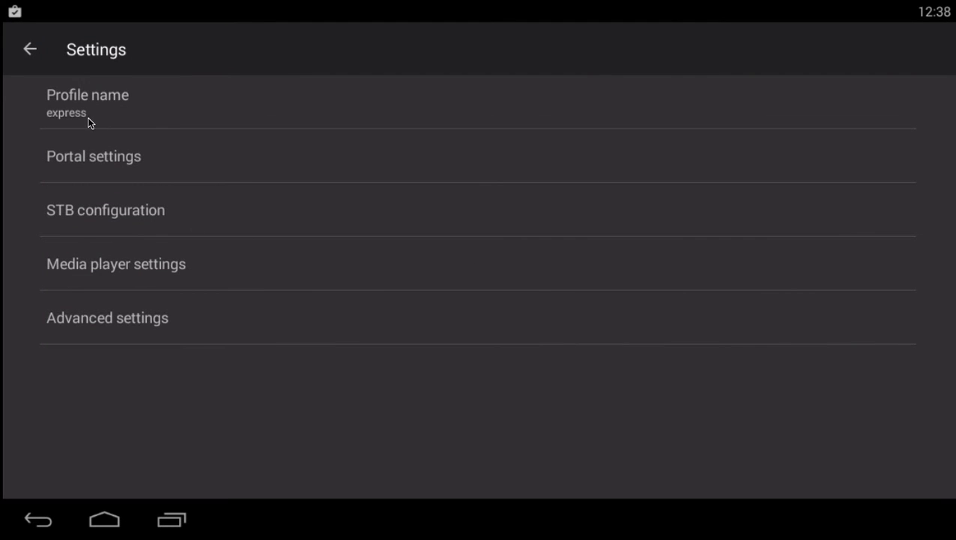
# Step: Examine the Portal URL in the profile's portal settings, accept it as is and return to the profile list
pyautogui.click(111, 168)
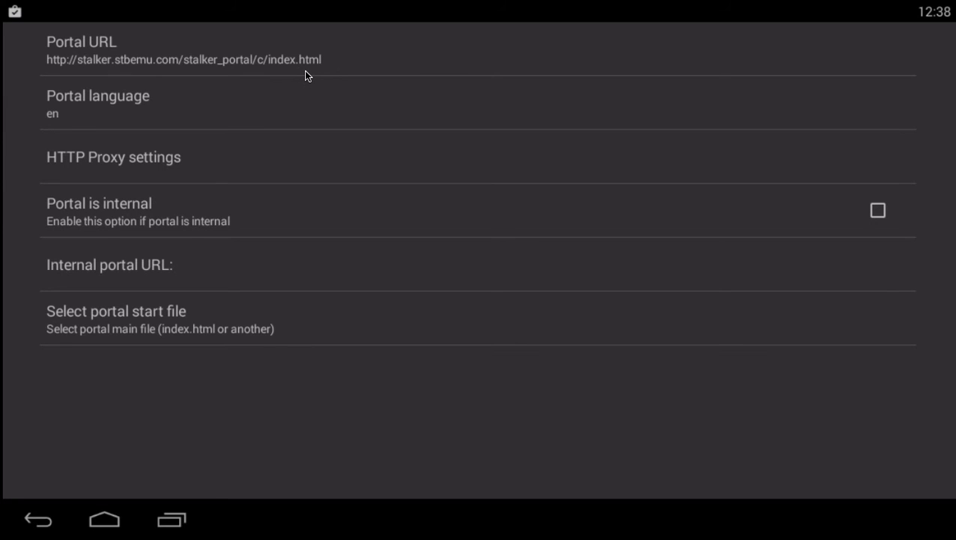
pyautogui.click(185, 48)
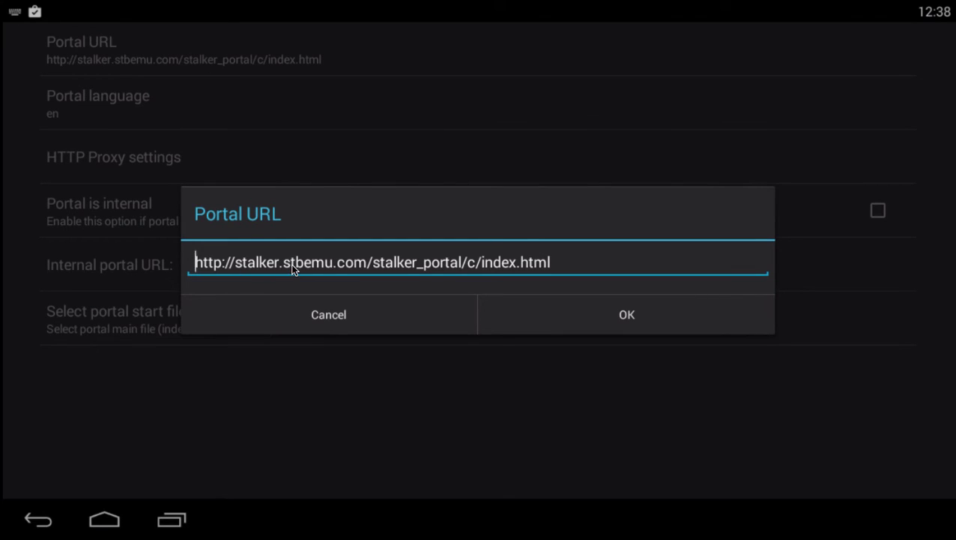
pyautogui.click(602, 314)
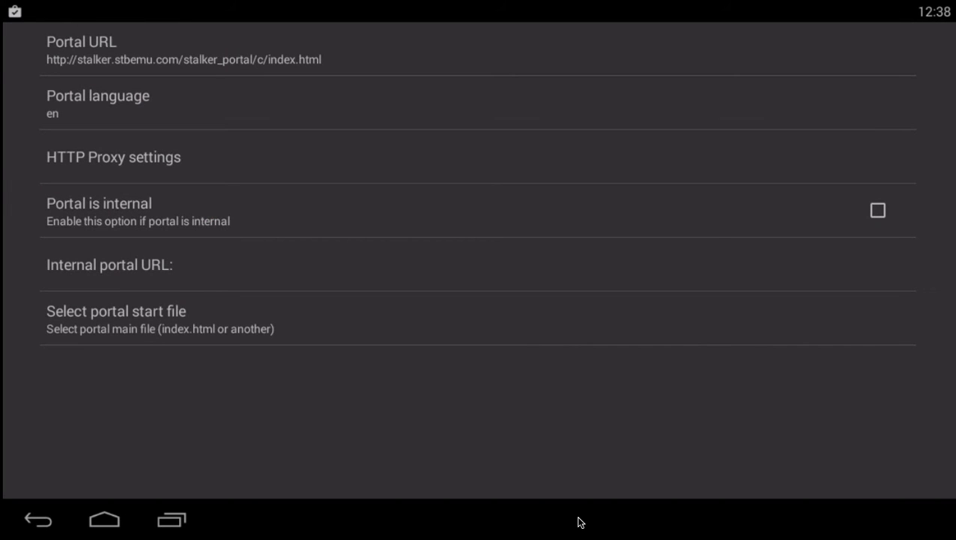
pyautogui.press('Escape')
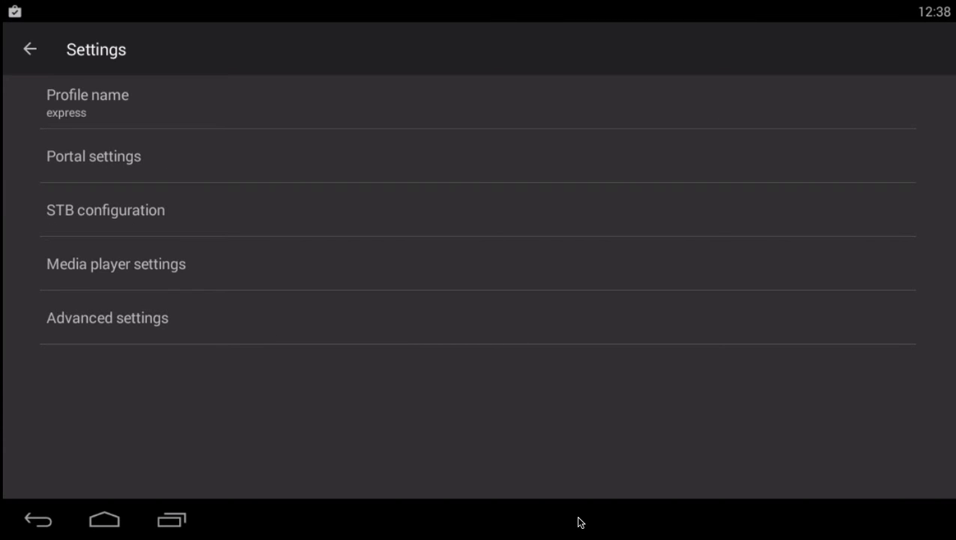
pyautogui.press('Return')
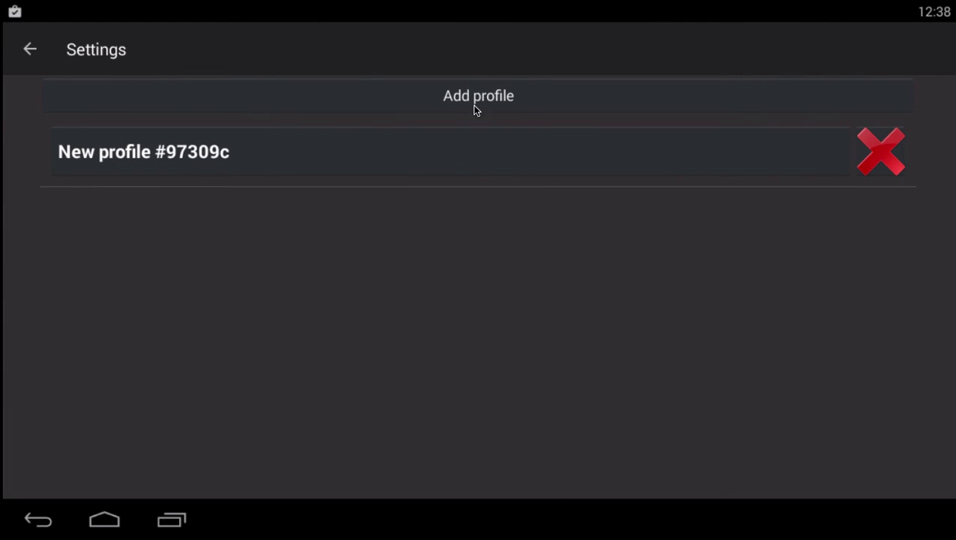
# Step: Add another profile with its default settings and return to the profile list
pyautogui.click(475, 102)
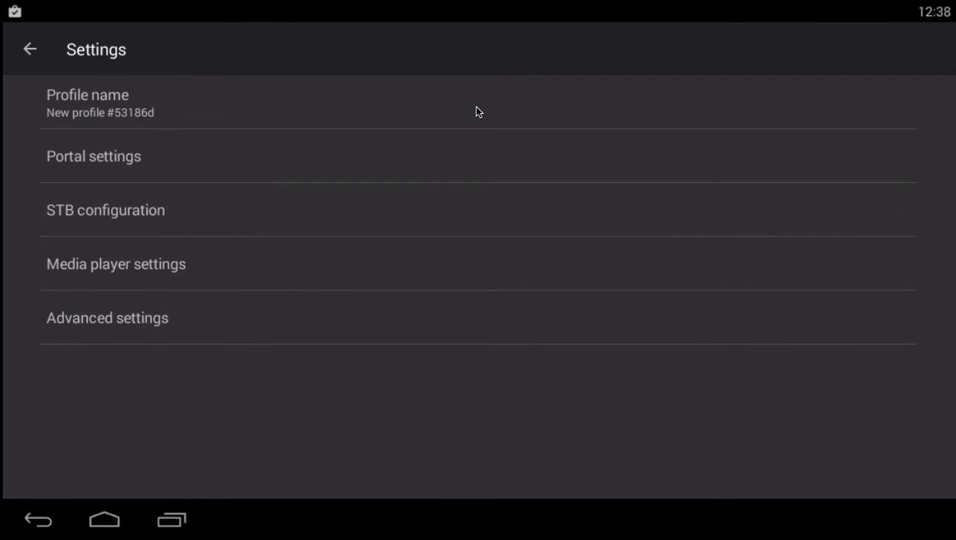
pyautogui.click(477, 111)
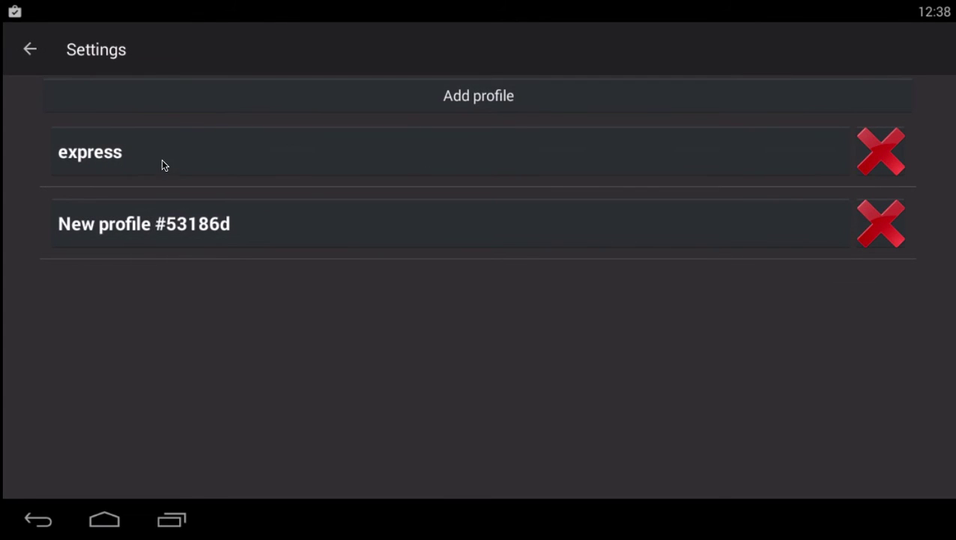
# Step: Review the STB configuration of the express profile and return to the profile list
pyautogui.click(148, 162)
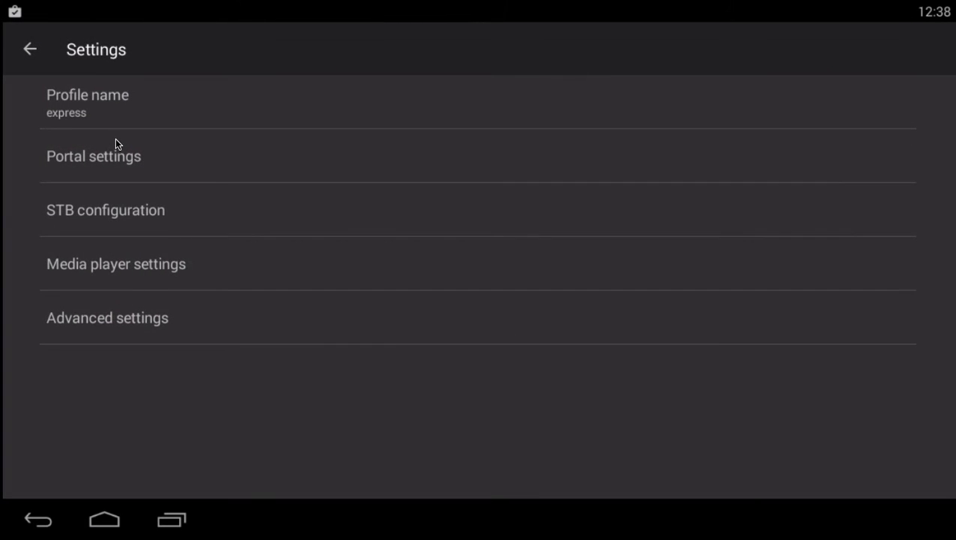
pyautogui.click(141, 210)
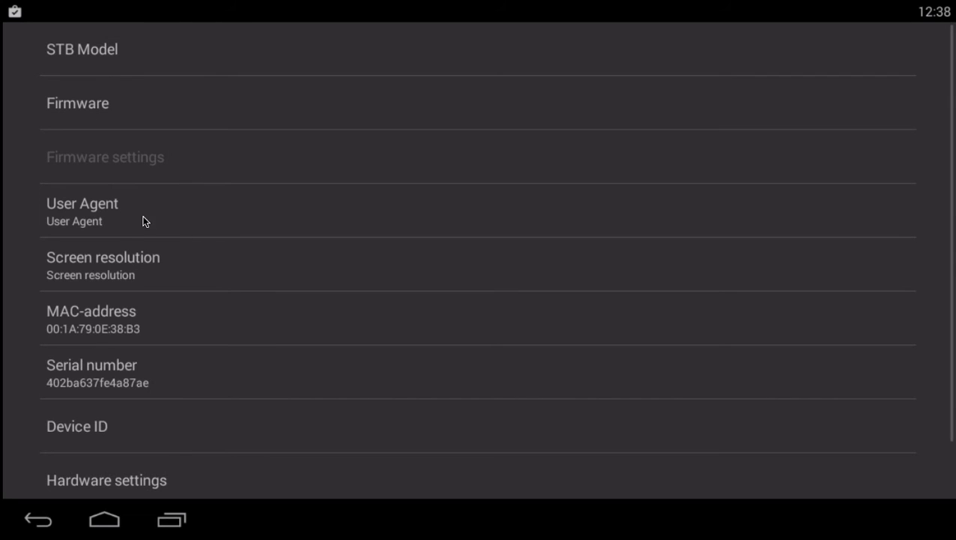
pyautogui.scroll(-1, 142, 208)
pyautogui.scroll(1, 158, 225)
pyautogui.press('Escape')
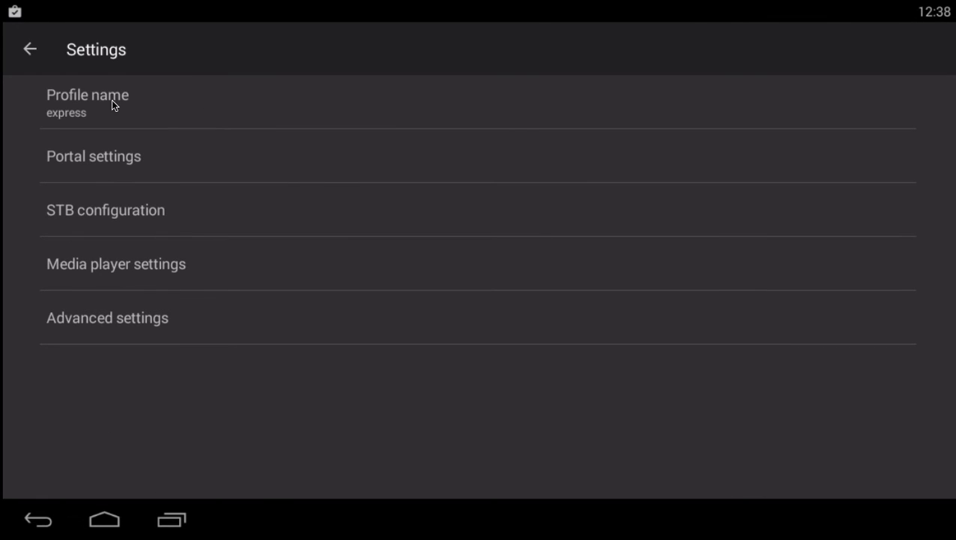
pyautogui.click(220, 100)
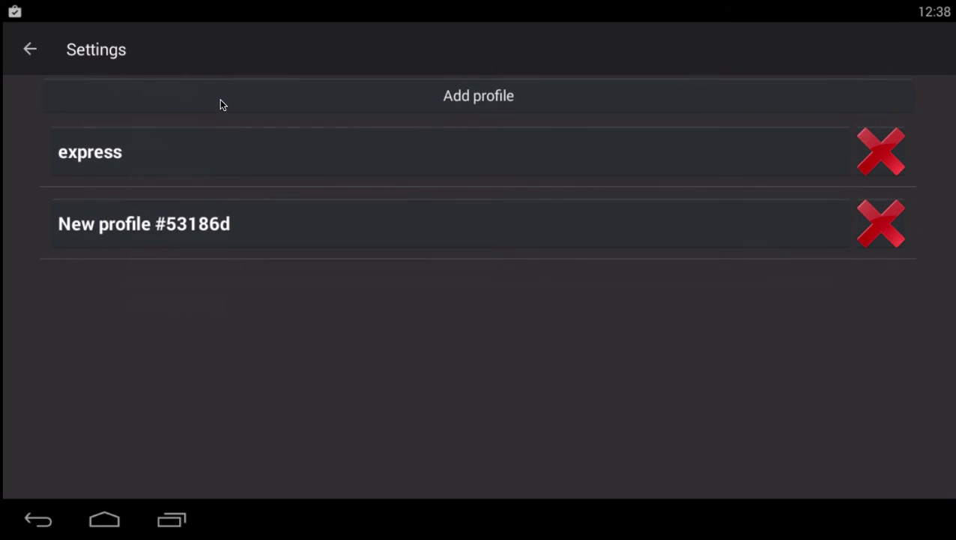
# Step: Delete the extra profile listed below express and confirm the deletion
pyautogui.click(881, 235)
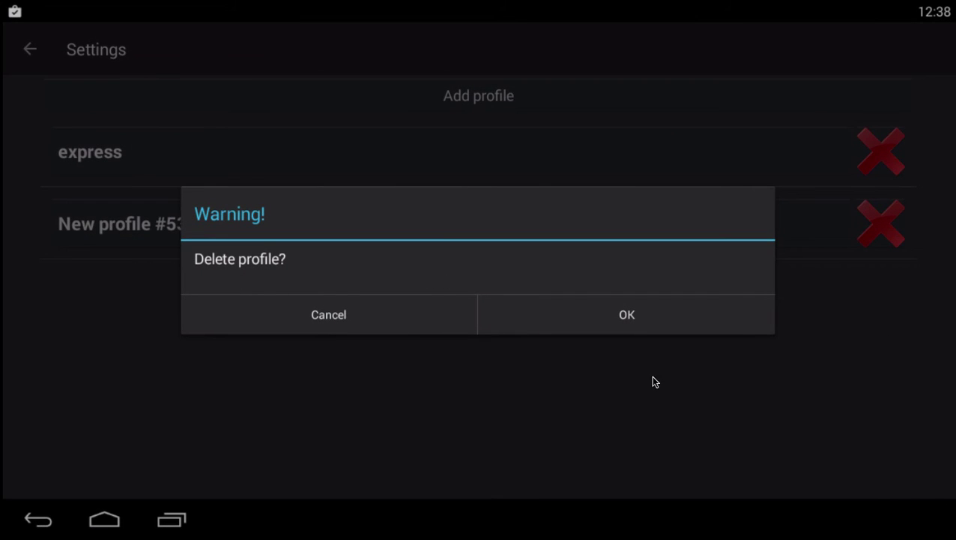
pyautogui.click(625, 320)
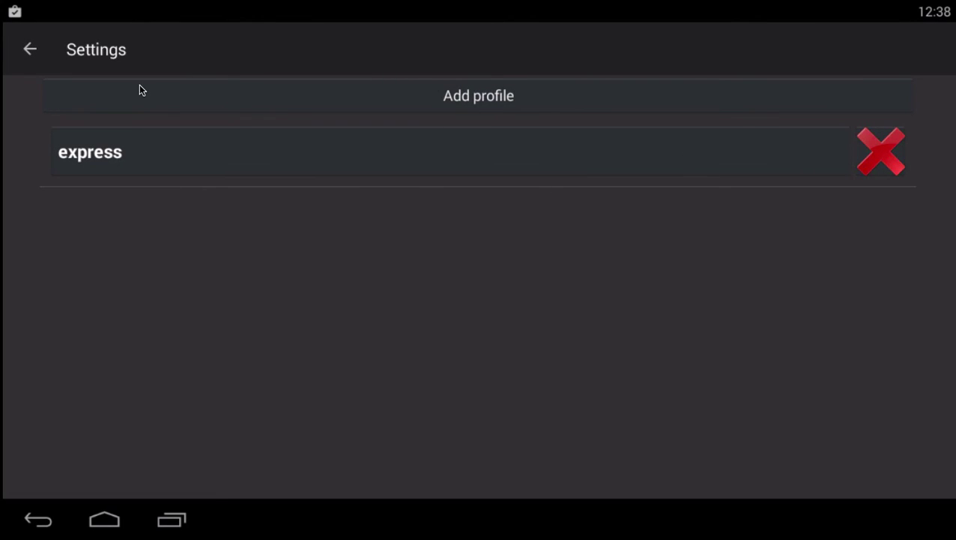
# Step: Save a backup of the app's settings and profiles, and return to the main StbEmu screen
pyautogui.click(39, 55)
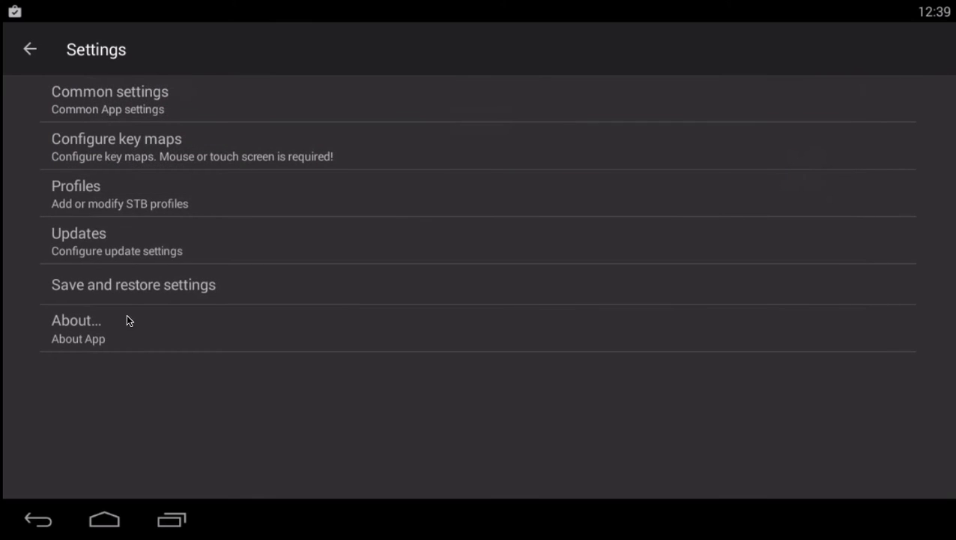
pyautogui.click(96, 289)
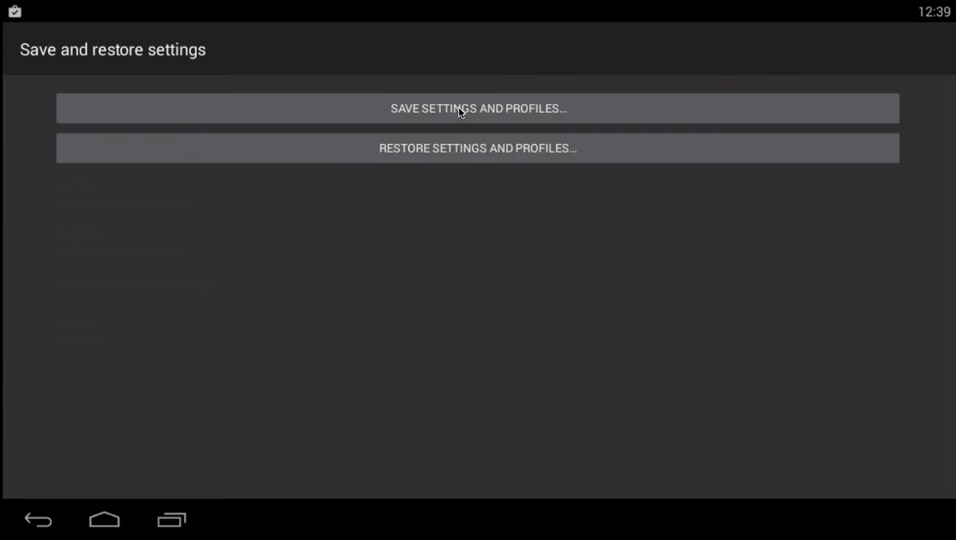
pyautogui.click(483, 110)
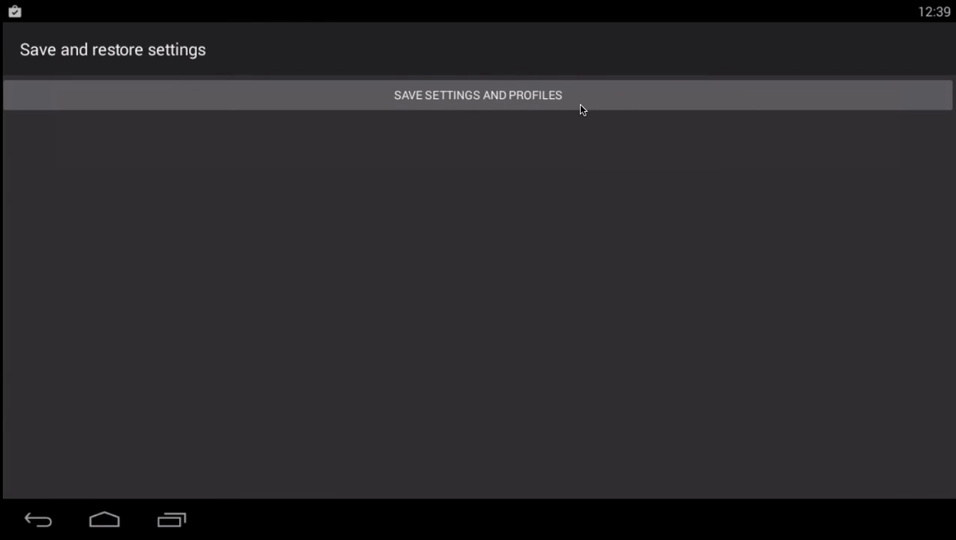
pyautogui.click(484, 106)
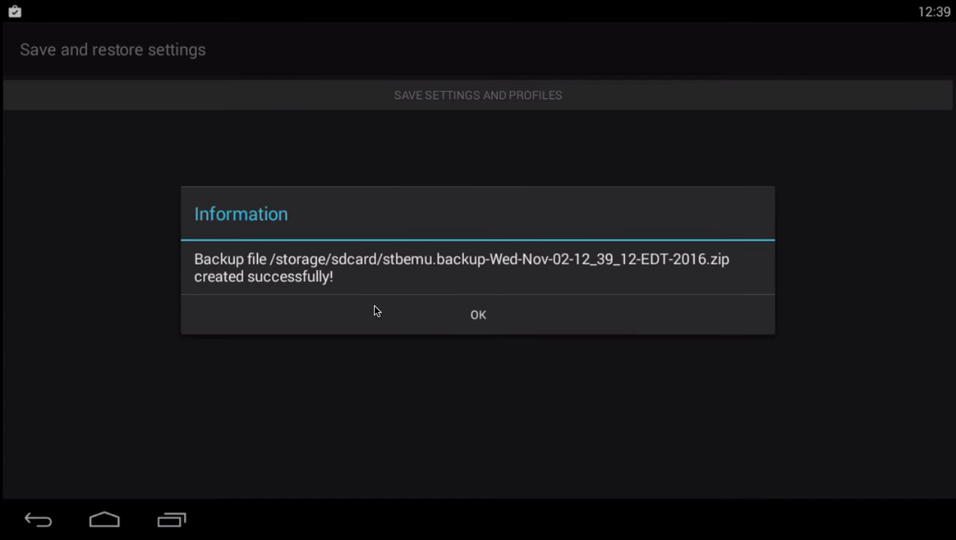
pyautogui.click(470, 327)
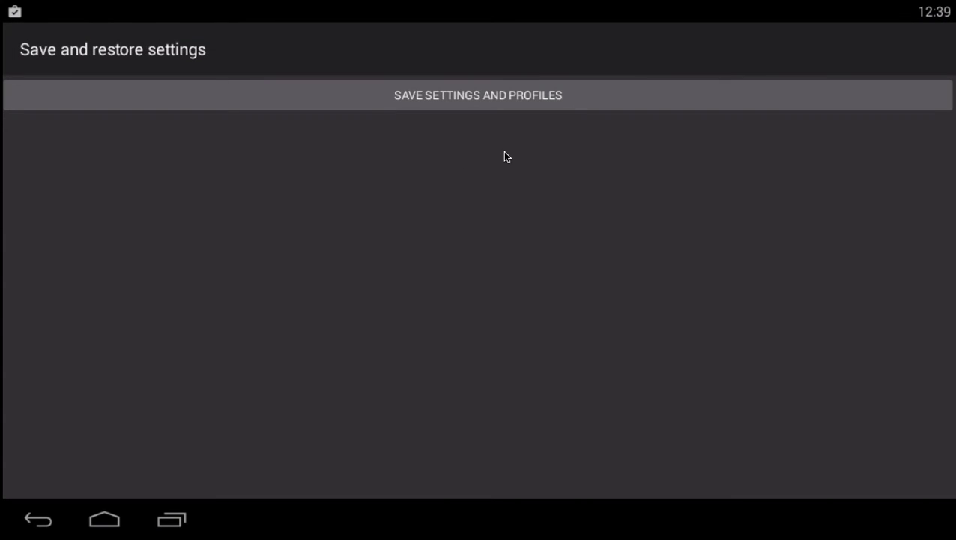
pyautogui.press('Escape')
pyautogui.press('Escape')
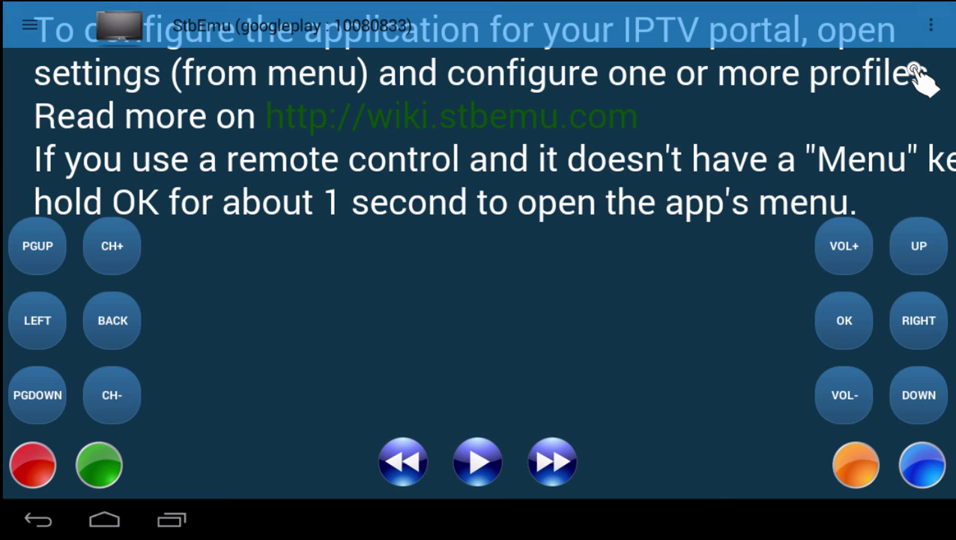
# Step: Set the media player to Ijk Player
pyautogui.click(930, 27)
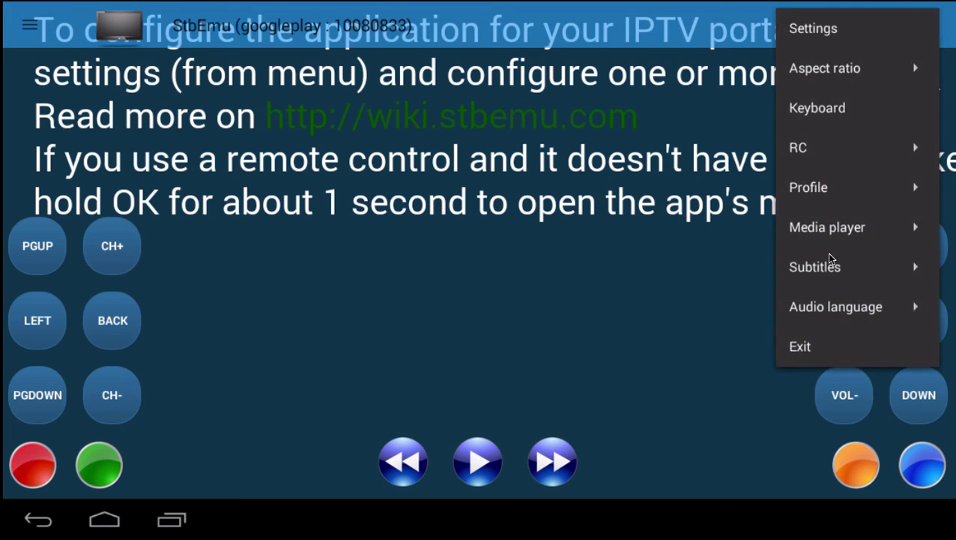
pyautogui.press('Down')
pyautogui.press('Down')
pyautogui.press('Down')
pyautogui.press('Down')
pyautogui.press('Down')
pyautogui.press('Down')
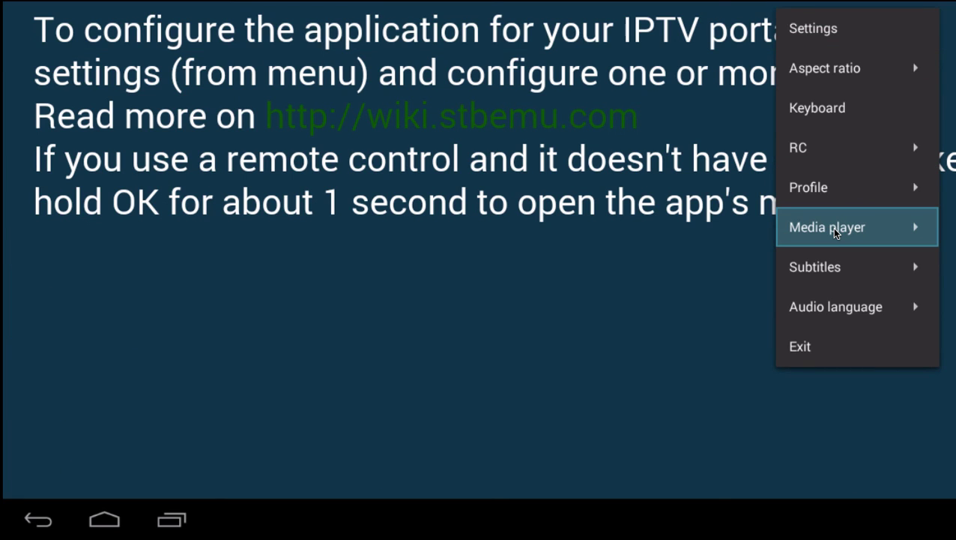
pyautogui.click(834, 232)
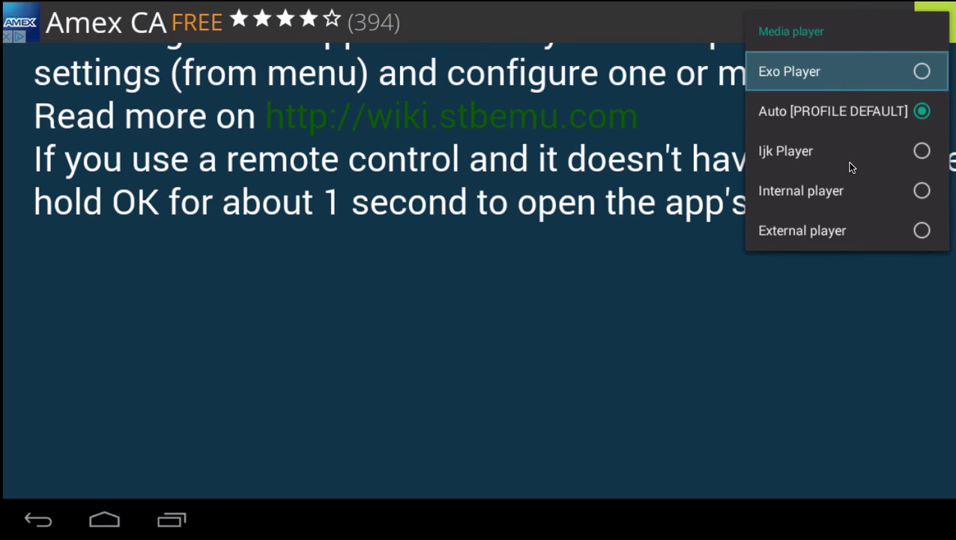
pyautogui.press('Down')
pyautogui.press('Down')
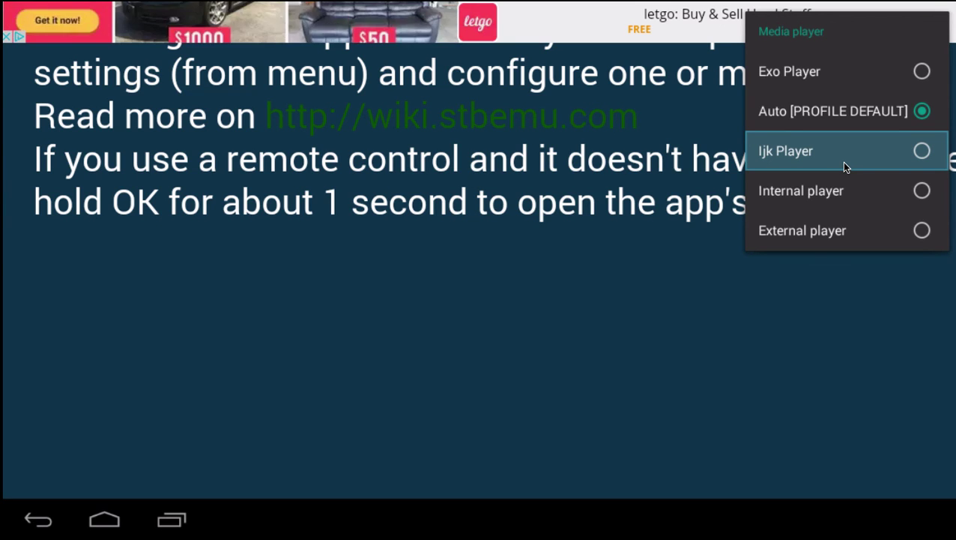
pyautogui.click(844, 162)
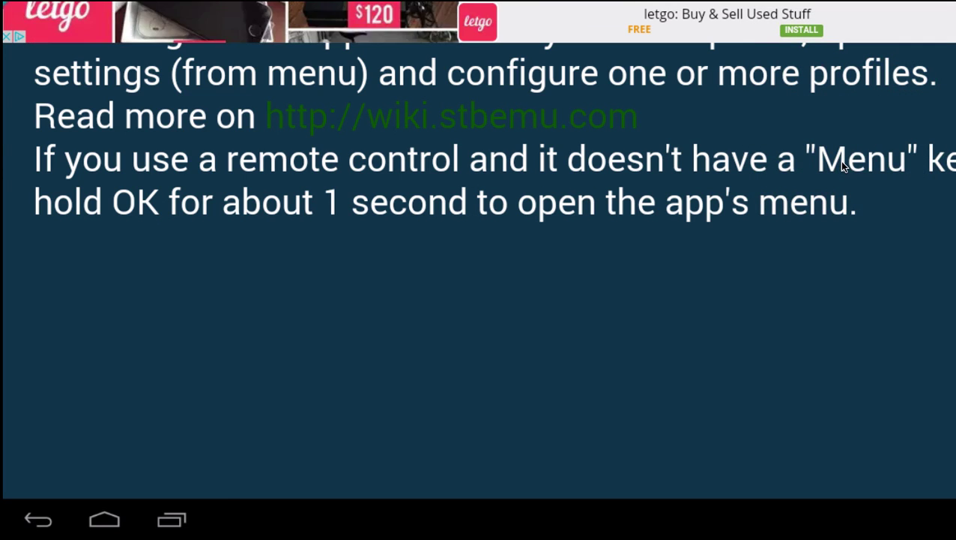